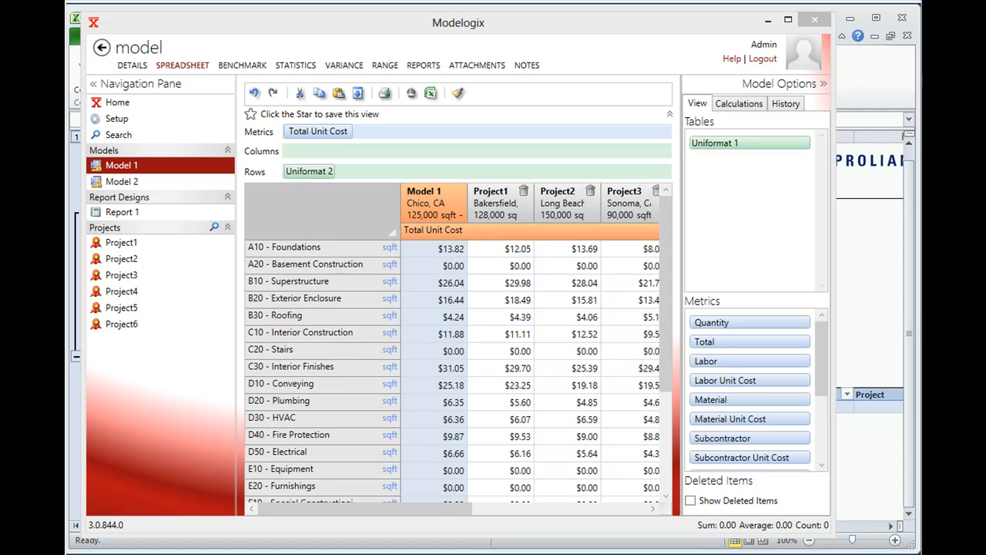
- Add the Total metric to the Model 1 spreadsheet and break its rows down by Uniformat 1 instead of Uniformat 2
{"action": "left_click", "coordinate": [792, 86]}
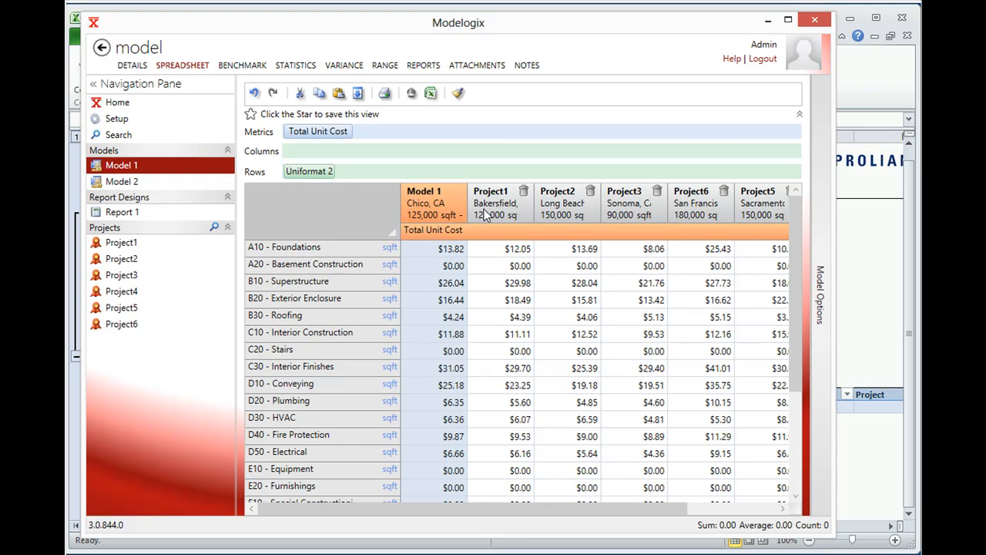
{"action": "left_click_drag", "start_coordinate": [796, 255], "coordinate": [801, 374]}
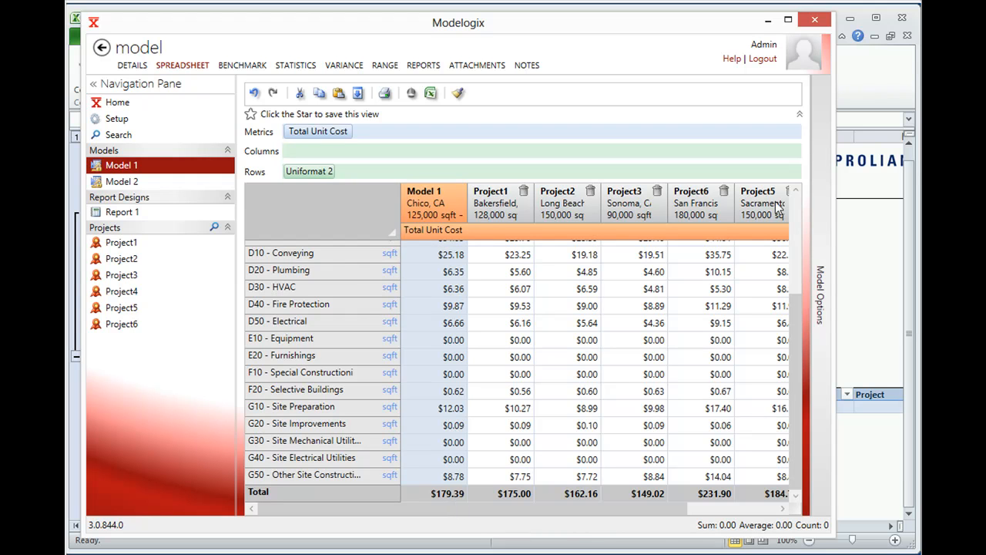
{"action": "left_click", "coordinate": [821, 219]}
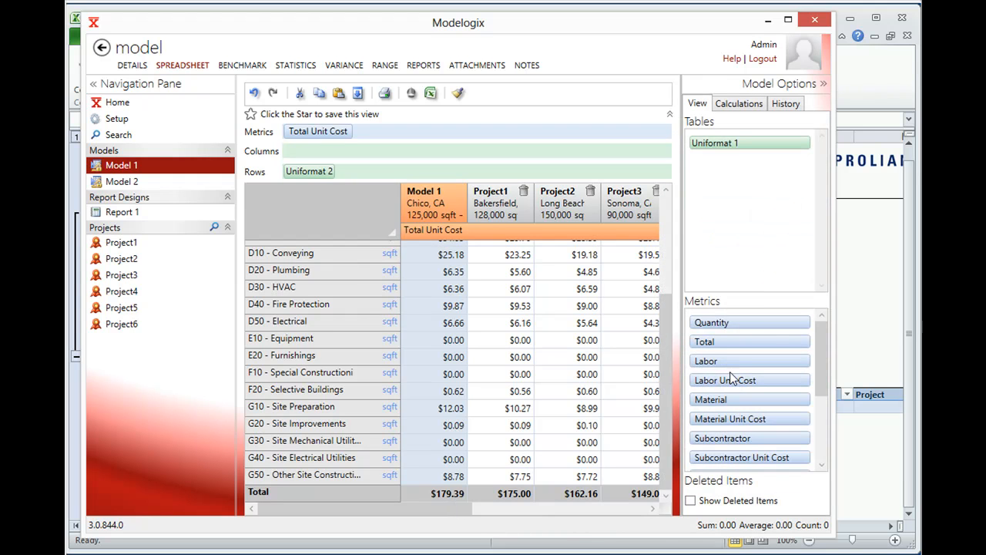
{"action": "left_click_drag", "start_coordinate": [720, 344], "coordinate": [385, 133]}
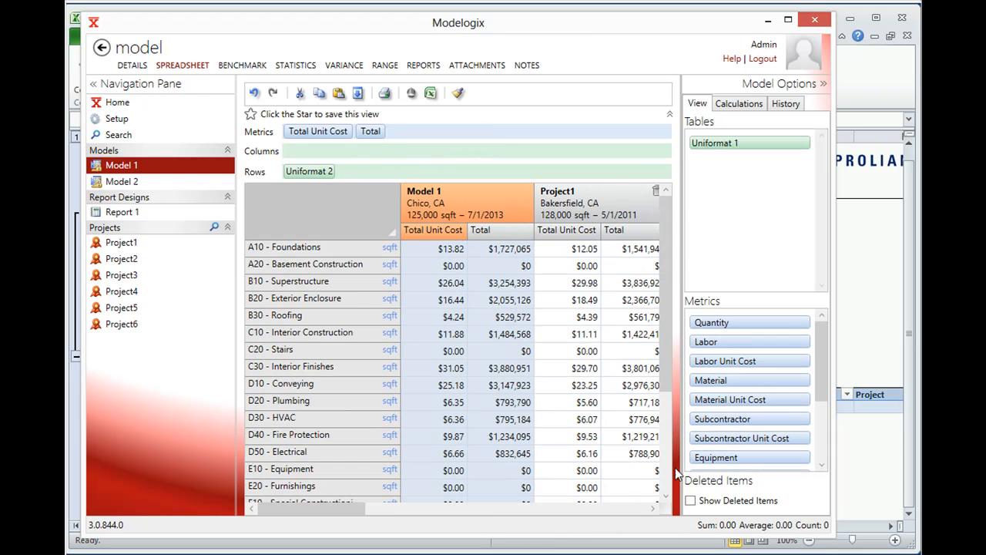
{"action": "mouse_move", "coordinate": [709, 144]}
{"action": "left_mouse_down"}
{"action": "mouse_move", "coordinate": [400, 192]}
{"action": "mouse_move", "coordinate": [341, 177]}
{"action": "mouse_move", "coordinate": [705, 166]}
{"action": "mouse_move", "coordinate": [713, 147]}
{"action": "left_mouse_up"}
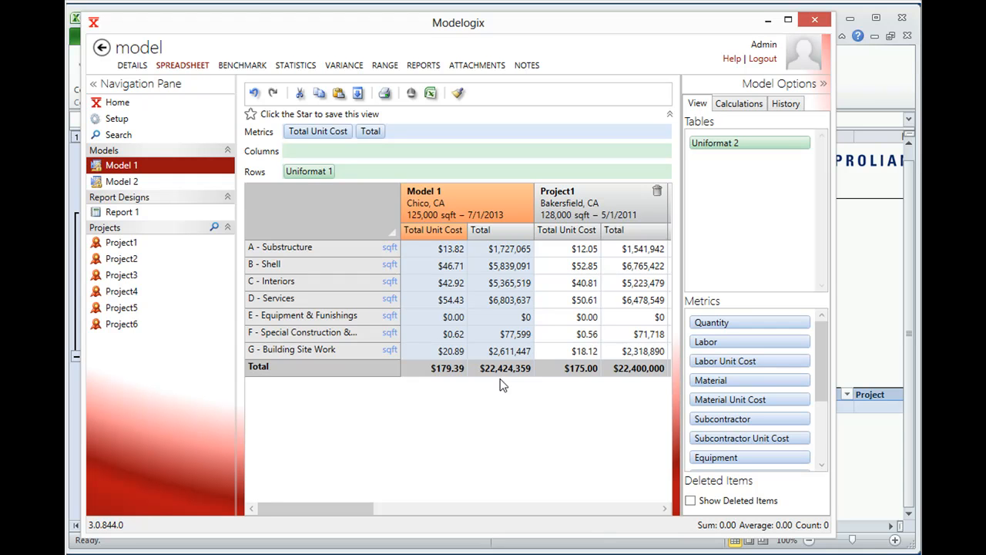
- Switch to the Excel budget workbook, log in to Proliance and select the Swan Hills - Alberta Shopping Plaza project
{"action": "left_click", "coordinate": [768, 21]}
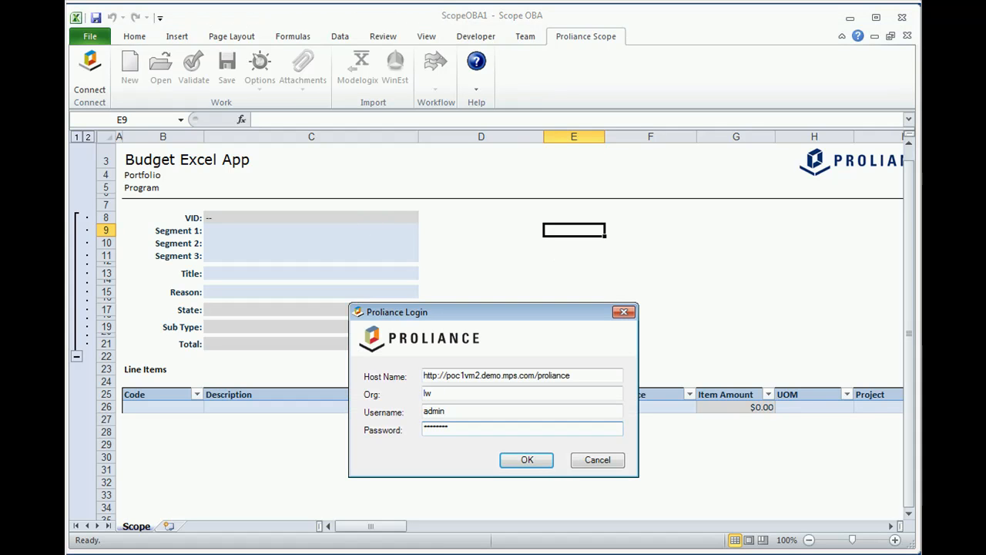
{"action": "left_click", "coordinate": [527, 460]}
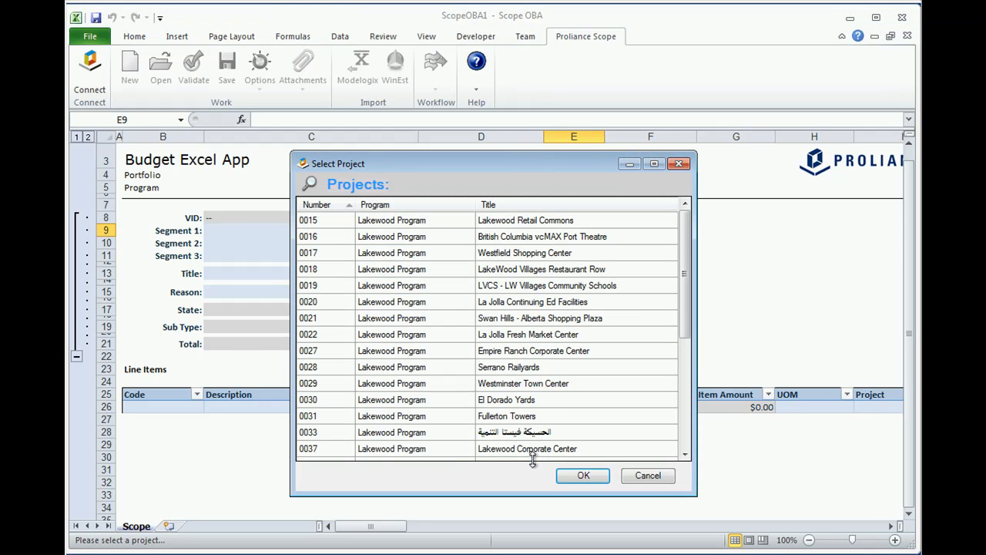
{"action": "type", "text": "sw"}
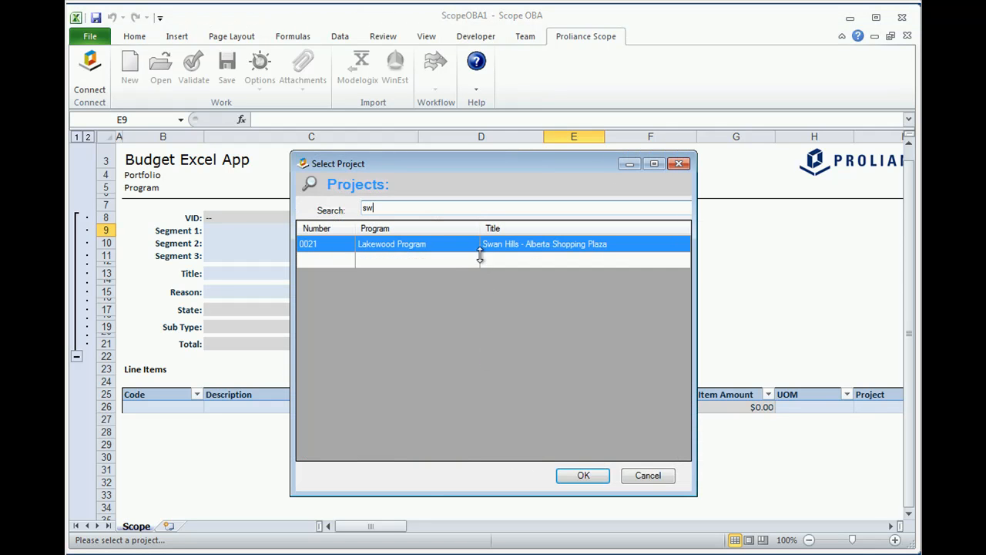
{"action": "left_click", "coordinate": [576, 475]}
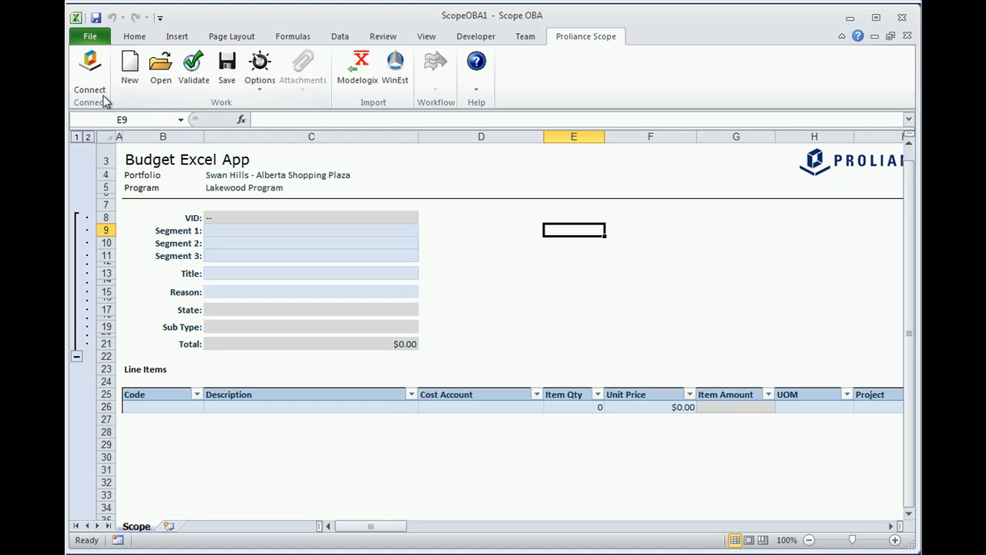
- Start a new budget document and connect to the Modelogix Sample instance for import, entering the account password
{"action": "left_click", "coordinate": [127, 73]}
{"action": "left_click", "coordinate": [361, 85]}
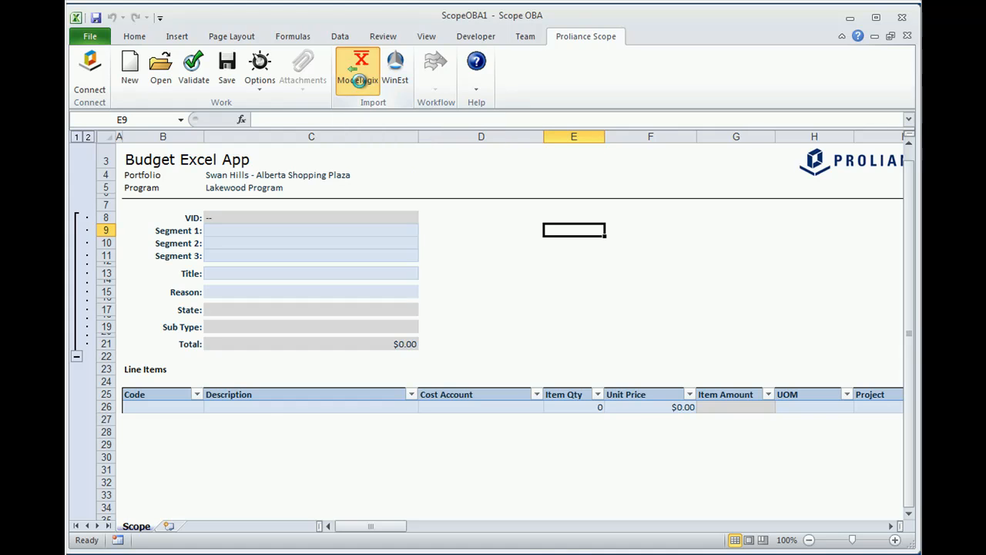
{"action": "left_click", "coordinate": [324, 309]}
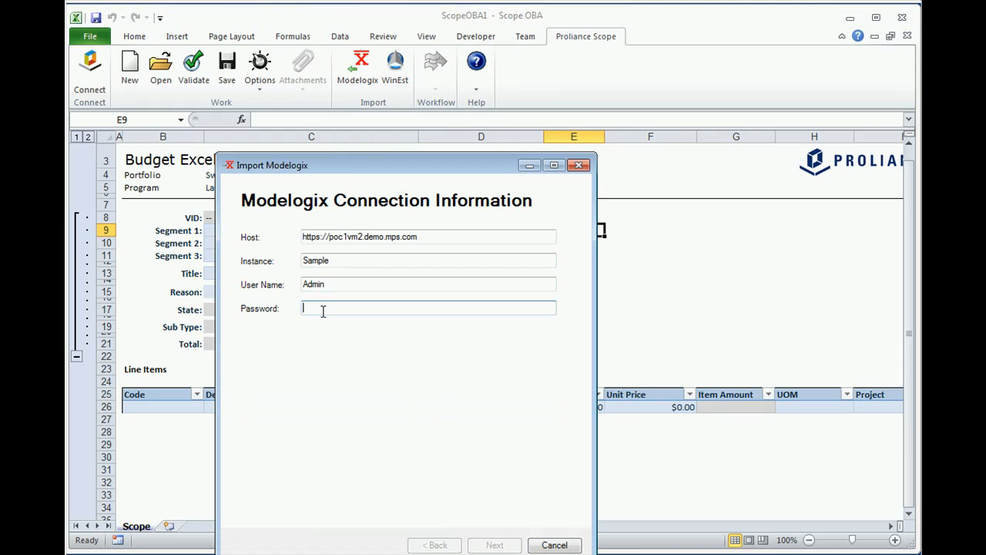
{"action": "type", "text": "a"}
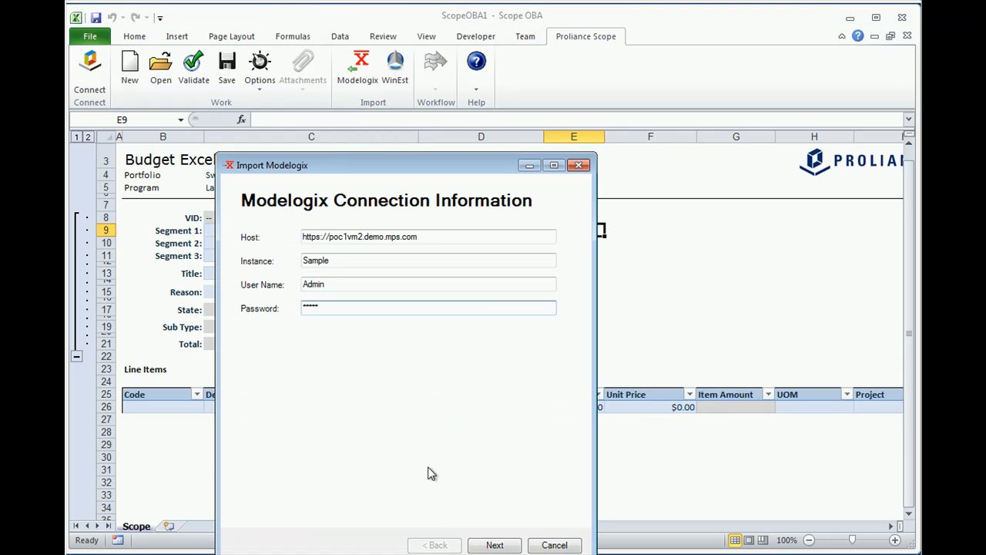
{"action": "left_click", "coordinate": [496, 545]}
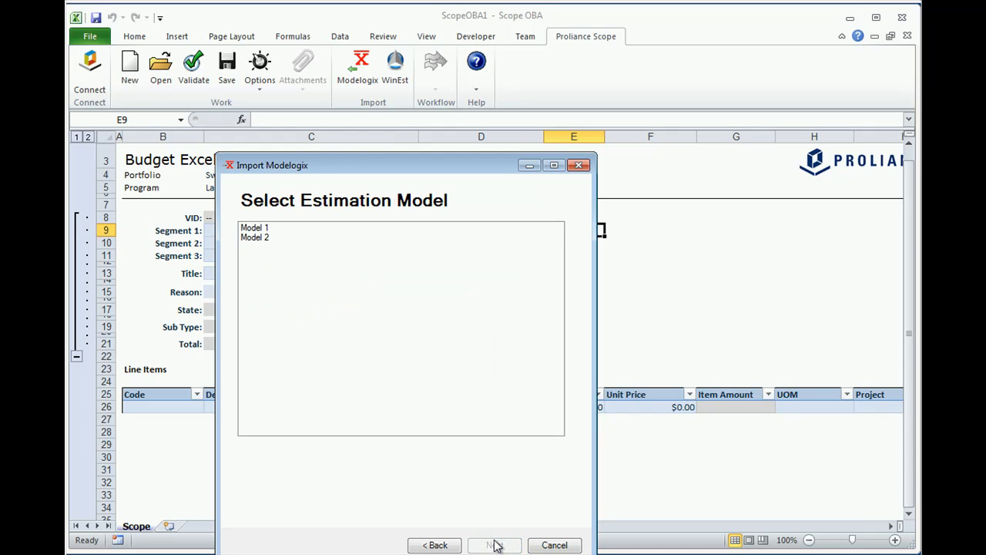
- Choose Model 1 as the estimation model and Uniformat 2 as the WBS code to import
{"action": "left_click", "coordinate": [278, 229]}
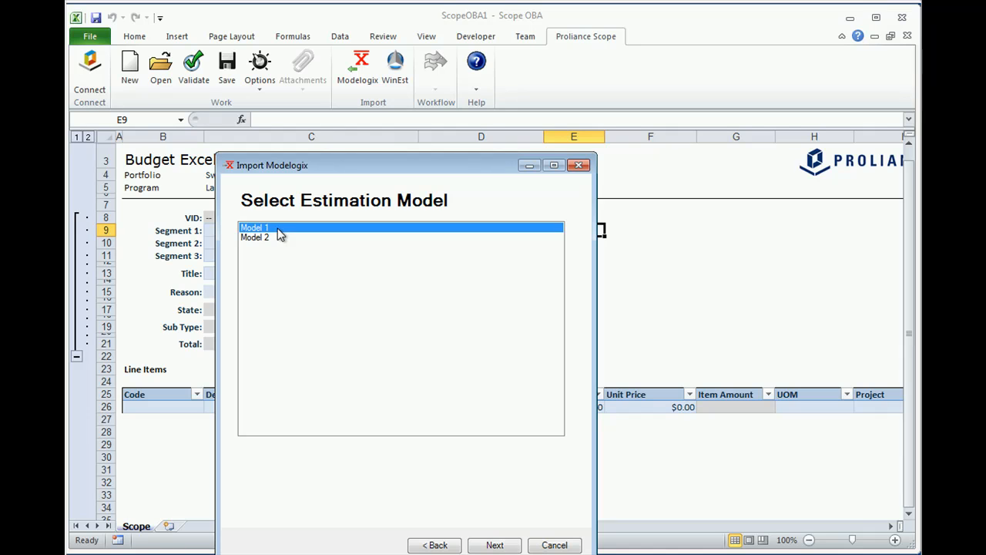
{"action": "left_click", "coordinate": [491, 545]}
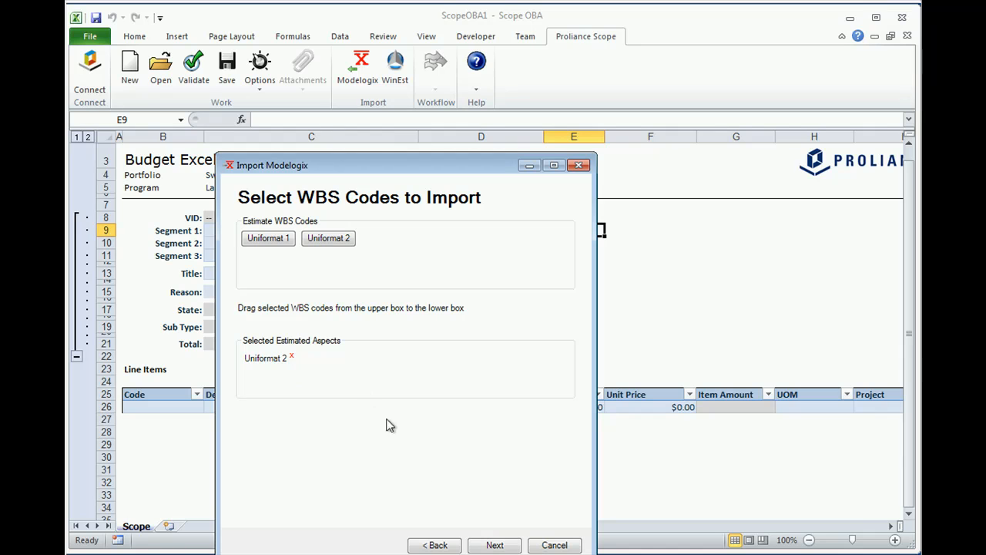
{"action": "left_click", "coordinate": [493, 545]}
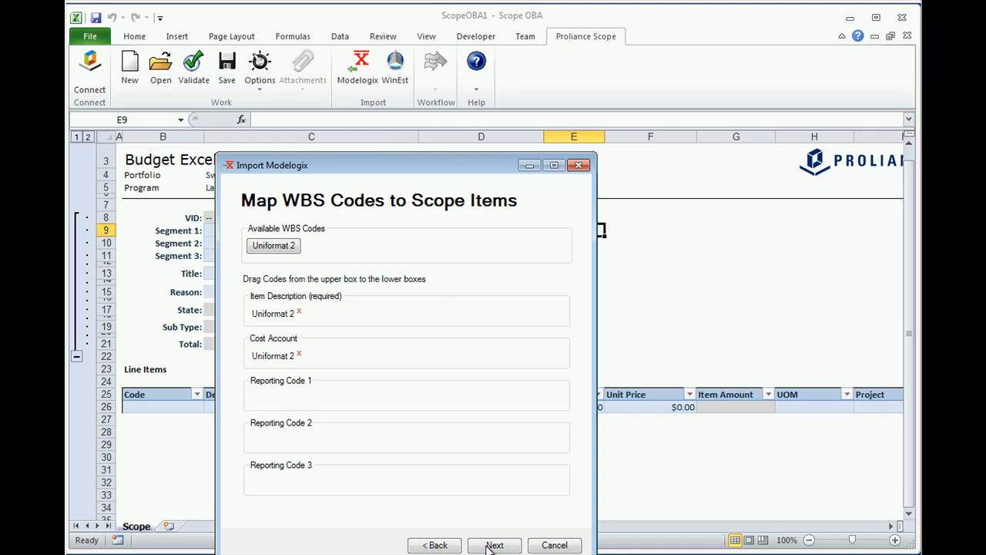
- Remap Uniformat 2 to the cost account and import the extracted scope items into the budget
{"action": "left_click", "coordinate": [299, 354]}
{"action": "left_click_drag", "start_coordinate": [263, 243], "coordinate": [307, 359]}
{"action": "left_click", "coordinate": [487, 545]}
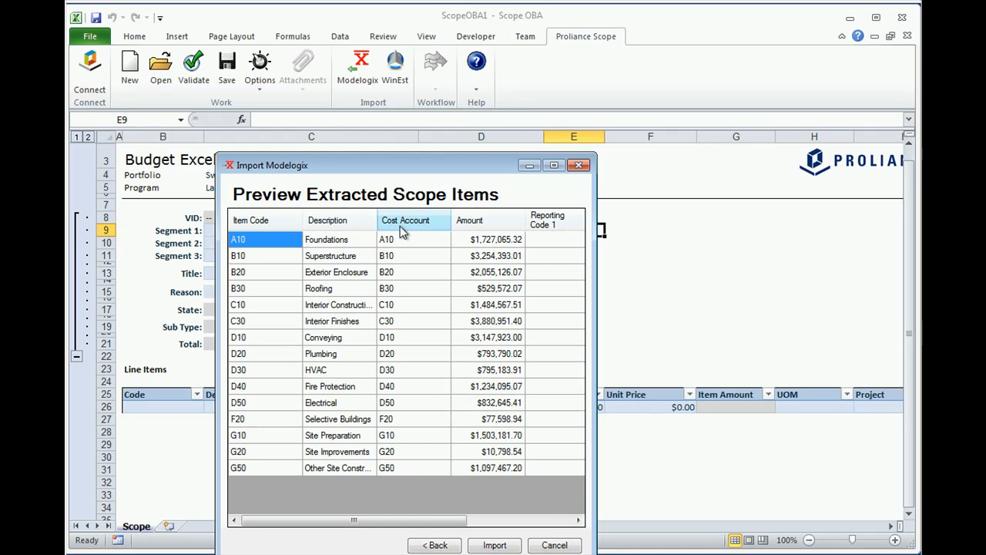
{"action": "left_click", "coordinate": [493, 545]}
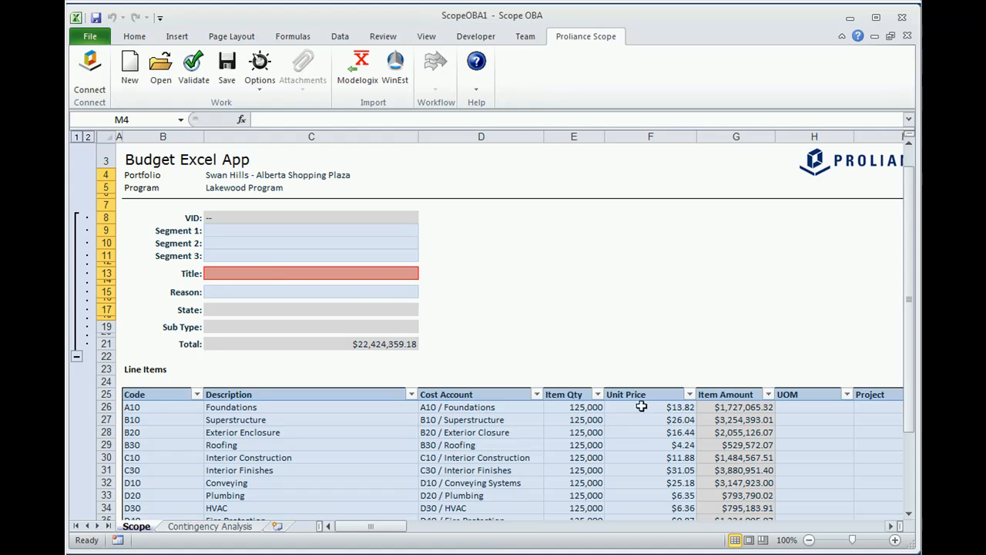
- Enter Conceptual Budget as the budget's title
{"action": "left_click", "coordinate": [266, 276]}
{"action": "type", "text": "Co"}
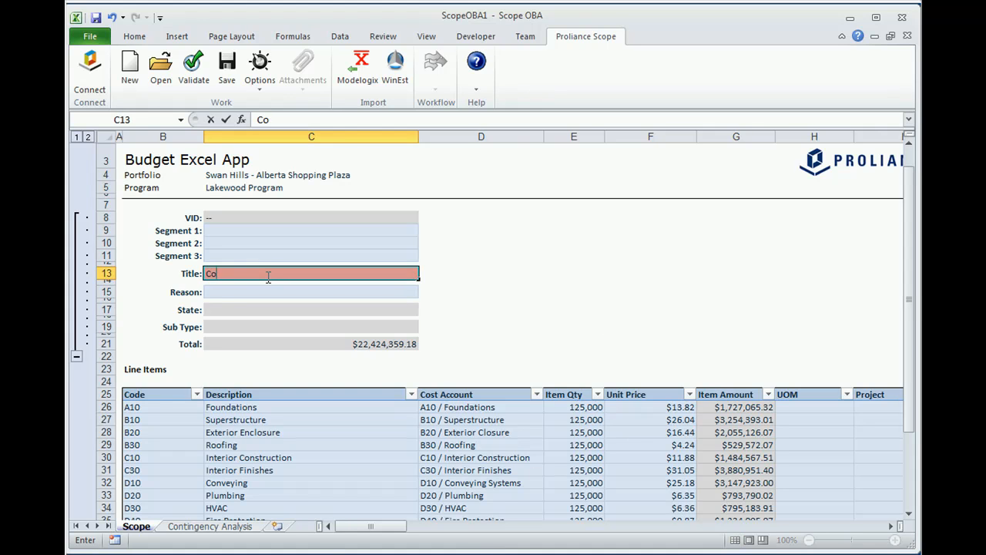
{"action": "type", "text": "nceptual Budget"}
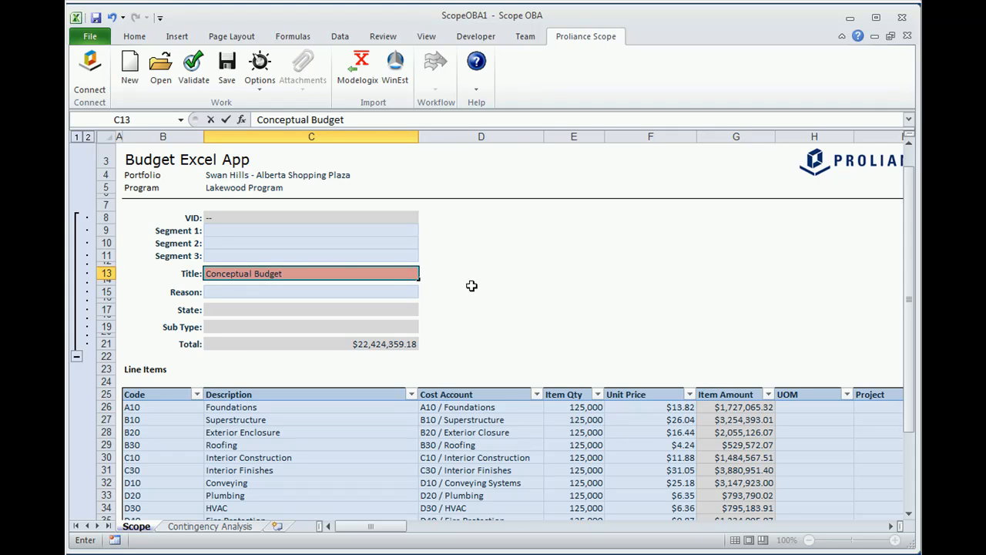
{"action": "left_click", "coordinate": [472, 284]}
- Set the cost account of the F20 Selective Buildings line item to Z / General
{"action": "left_click_drag", "start_coordinate": [907, 248], "coordinate": [906, 340]}
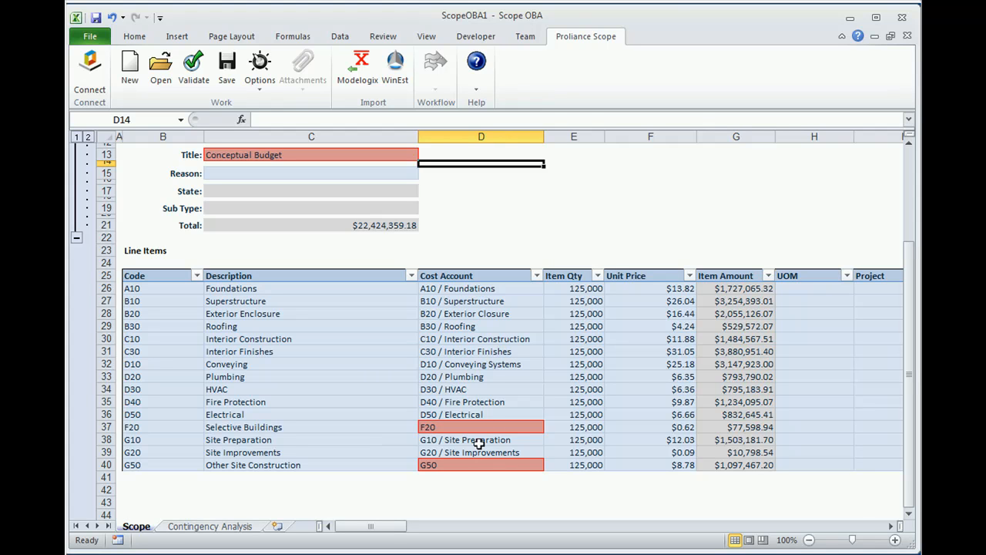
{"action": "left_click", "coordinate": [501, 429]}
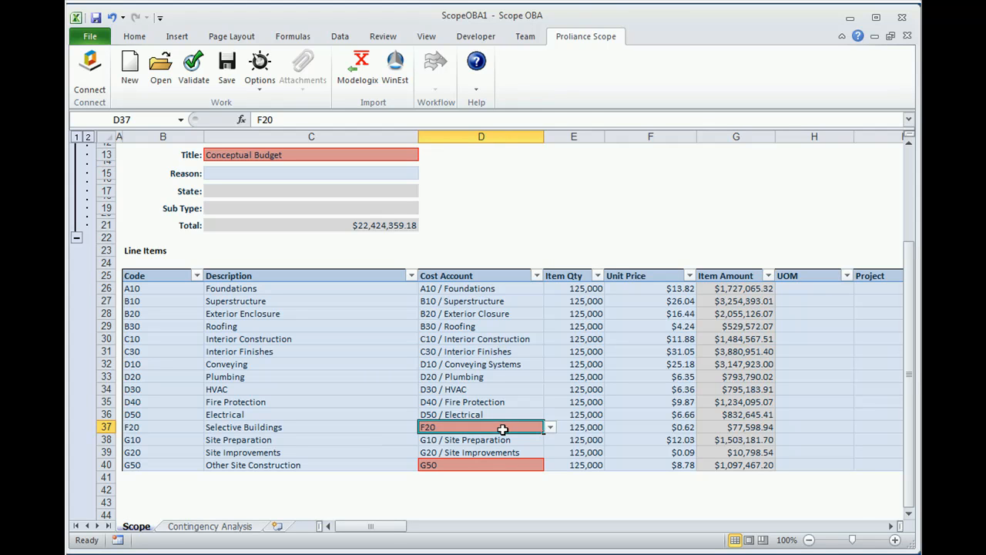
{"action": "left_click", "coordinate": [549, 428]}
{"action": "left_click_drag", "start_coordinate": [550, 457], "coordinate": [550, 502]}
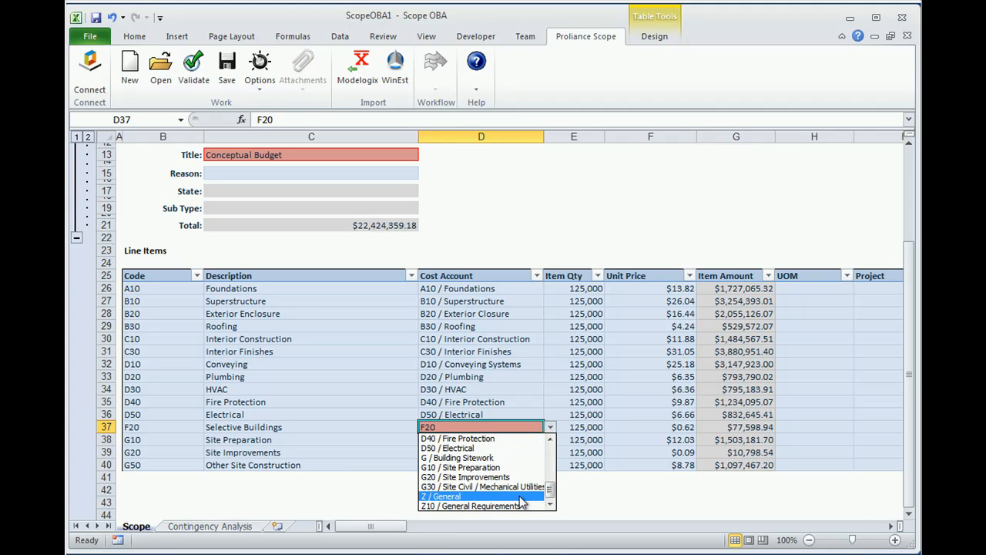
{"action": "left_click", "coordinate": [528, 501]}
- Set the cost account of the G50 Other Site Construction line item to Z / General
{"action": "left_click", "coordinate": [527, 470]}
{"action": "left_click", "coordinate": [550, 465]}
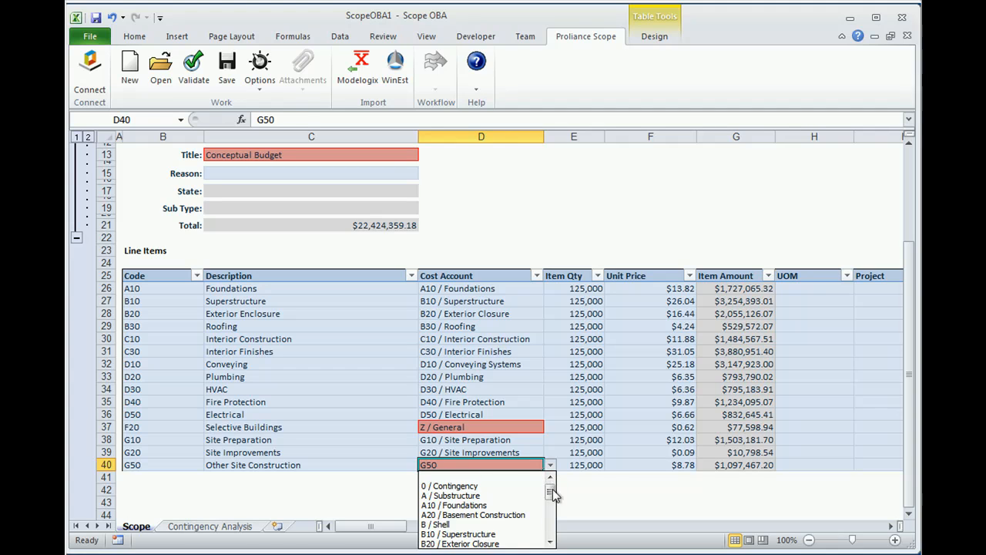
{"action": "left_click_drag", "start_coordinate": [552, 484], "coordinate": [552, 544]}
{"action": "left_click", "coordinate": [524, 534]}
{"action": "left_click", "coordinate": [501, 389]}
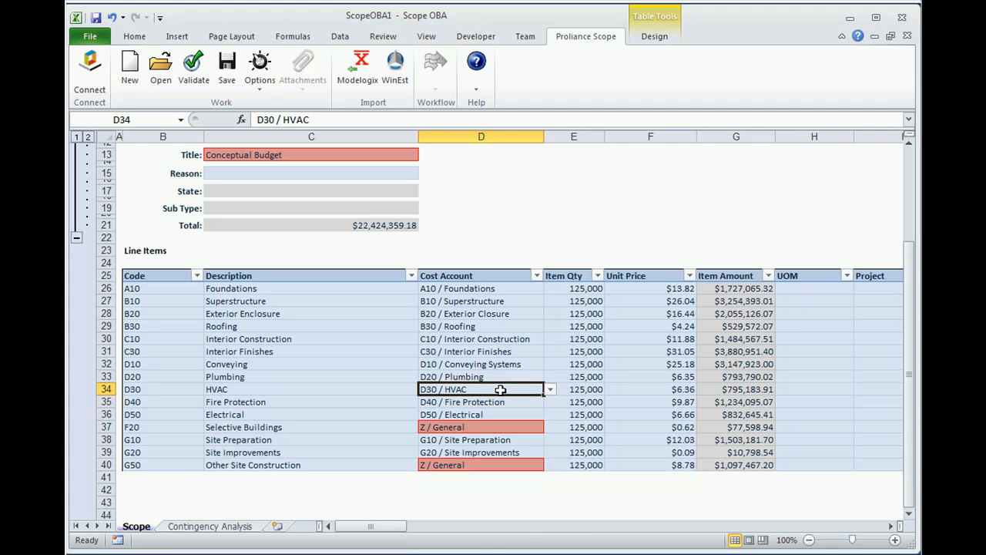
- Validate the budget document with its corrected cost accounts
{"action": "left_click", "coordinate": [194, 68]}
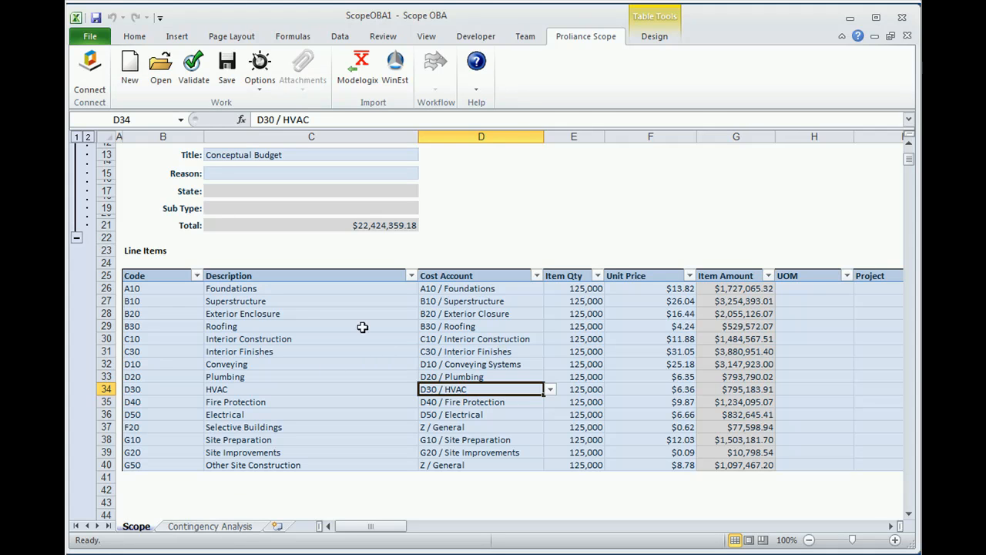
{"action": "left_click", "coordinate": [473, 223]}
{"action": "scroll", "coordinate": [472, 223], "scroll_direction": "up", "scroll_amount": 4}
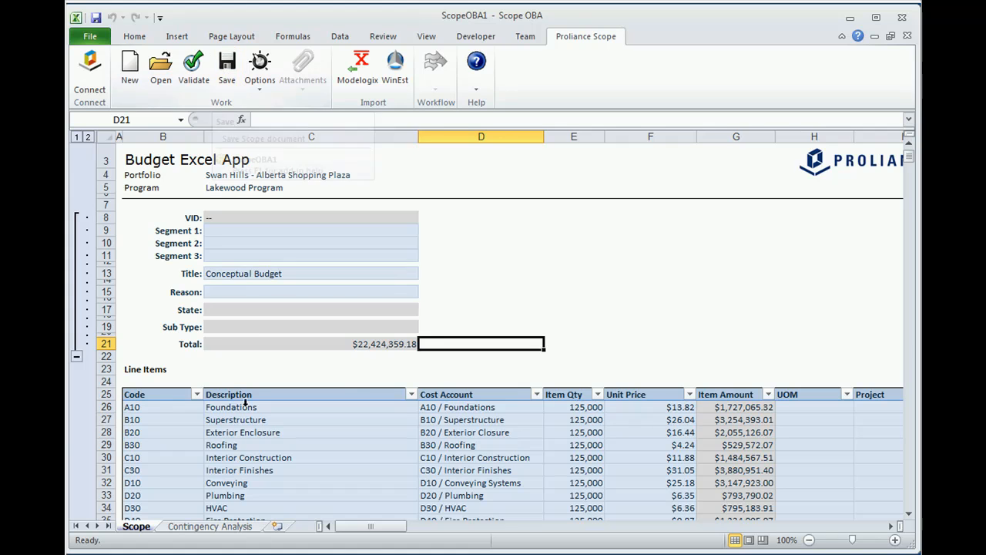
- On the Contingency Analysis sheet, examine the low, high, standard deviation and contingency cells of the Foundations row
{"action": "left_click", "coordinate": [209, 526]}
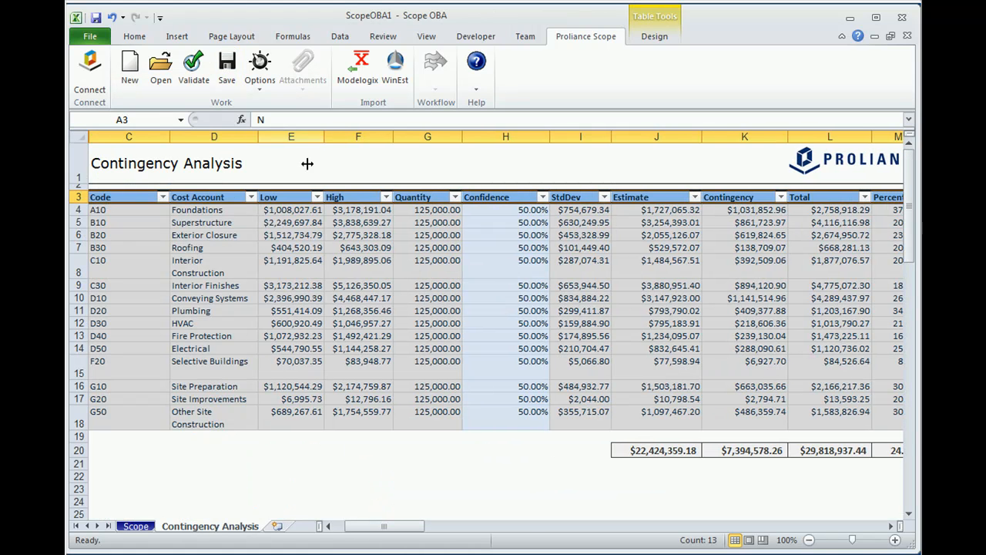
{"action": "left_click", "coordinate": [240, 235]}
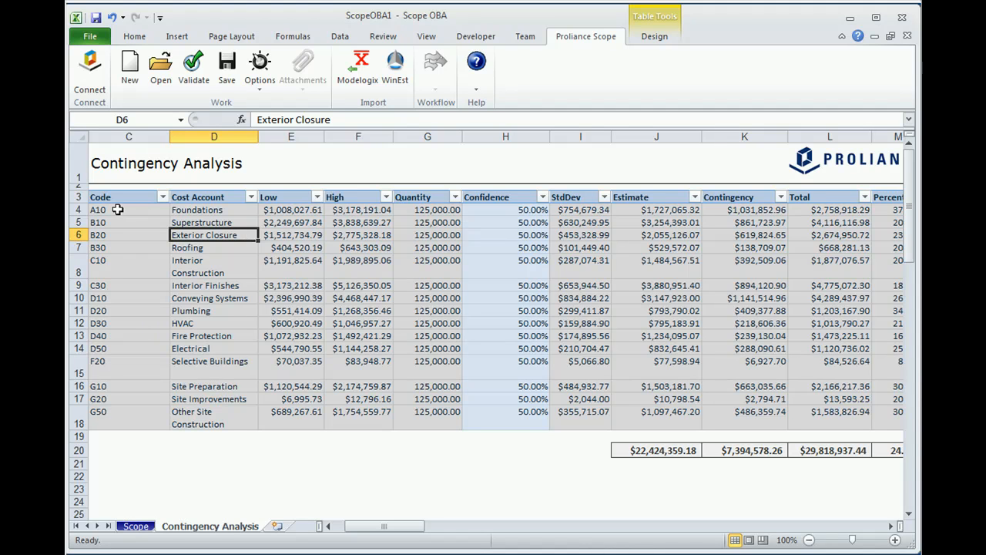
{"action": "left_click", "coordinate": [277, 210]}
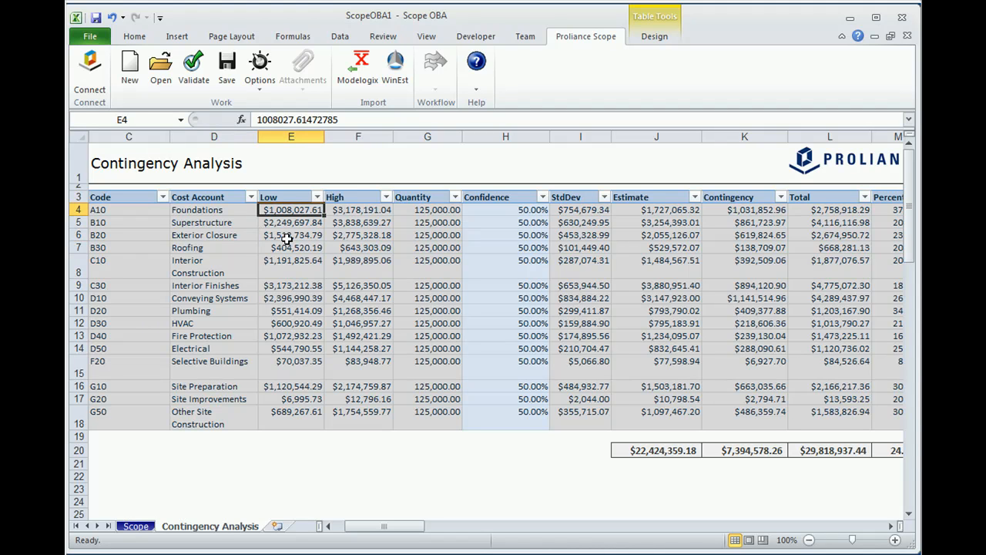
{"action": "left_click", "coordinate": [366, 212]}
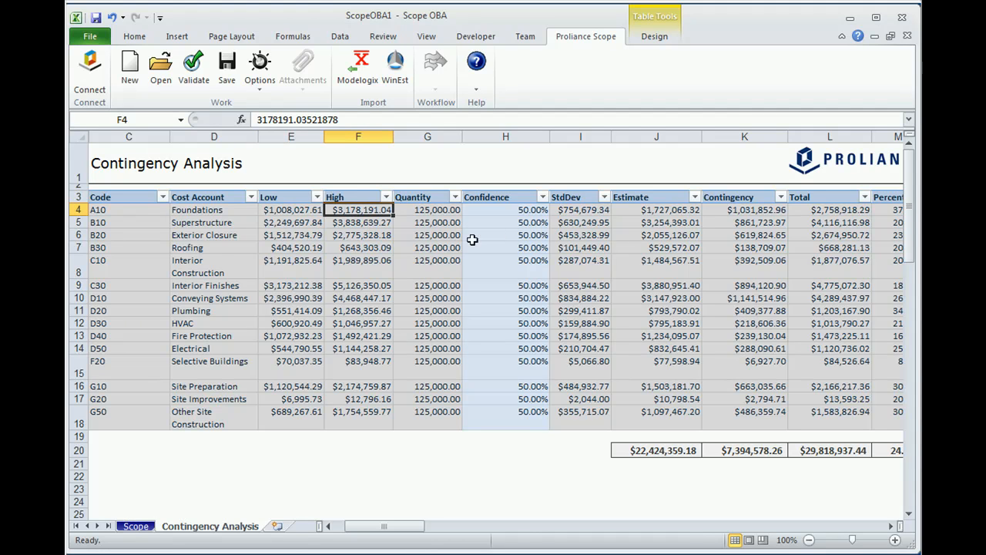
{"action": "left_click", "coordinate": [582, 212]}
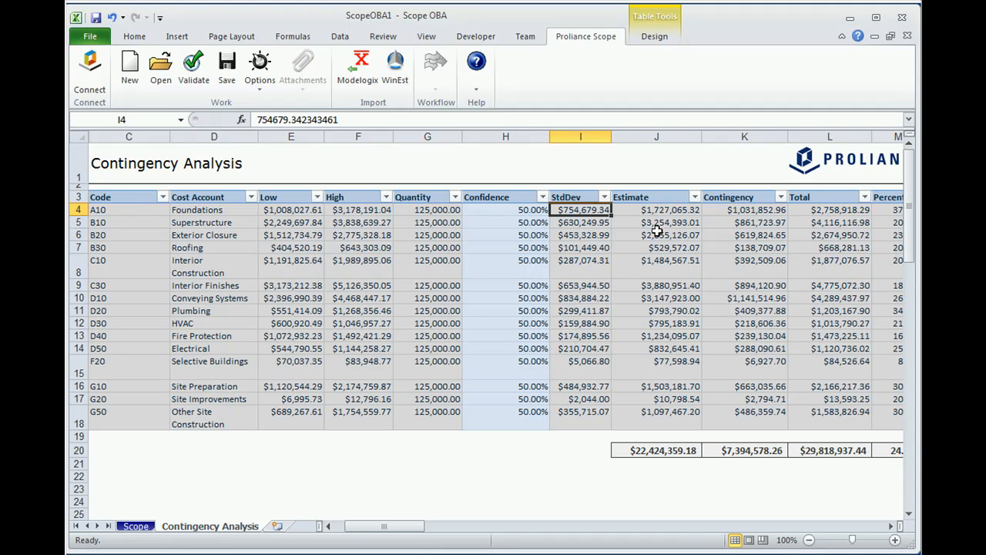
{"action": "left_click", "coordinate": [738, 212]}
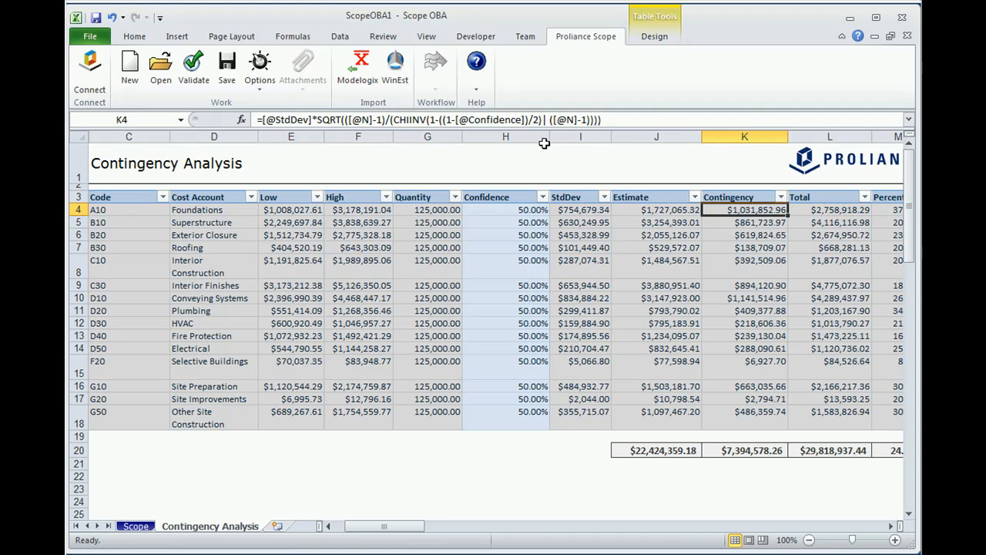
- Narrow the Confidence column on the Contingency Analysis sheet so that the Percent column fits in view
{"action": "left_click_drag", "start_coordinate": [548, 139], "coordinate": [529, 137]}
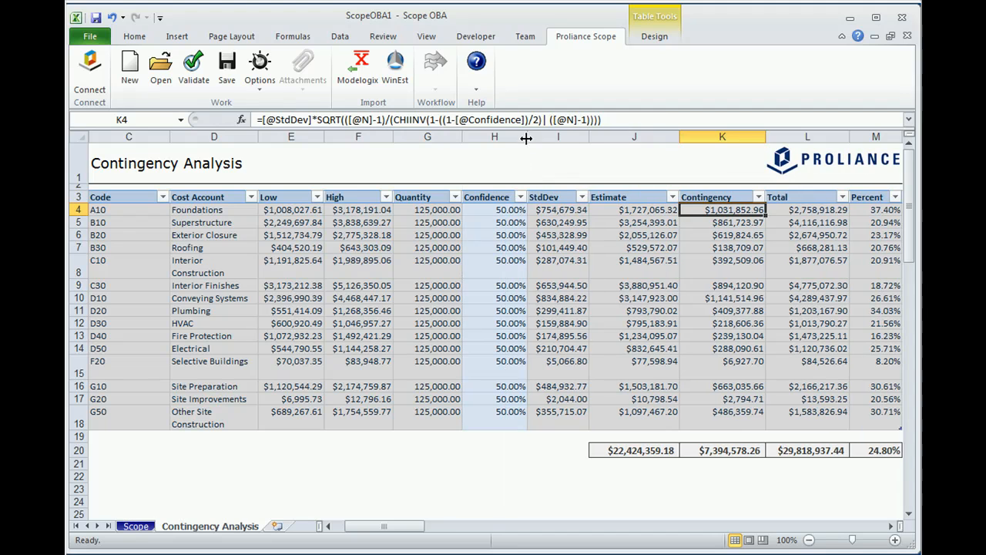
- Test the Foundations row's contingency with a confidence level of 5% and again with 95%
{"action": "left_click", "coordinate": [494, 209]}
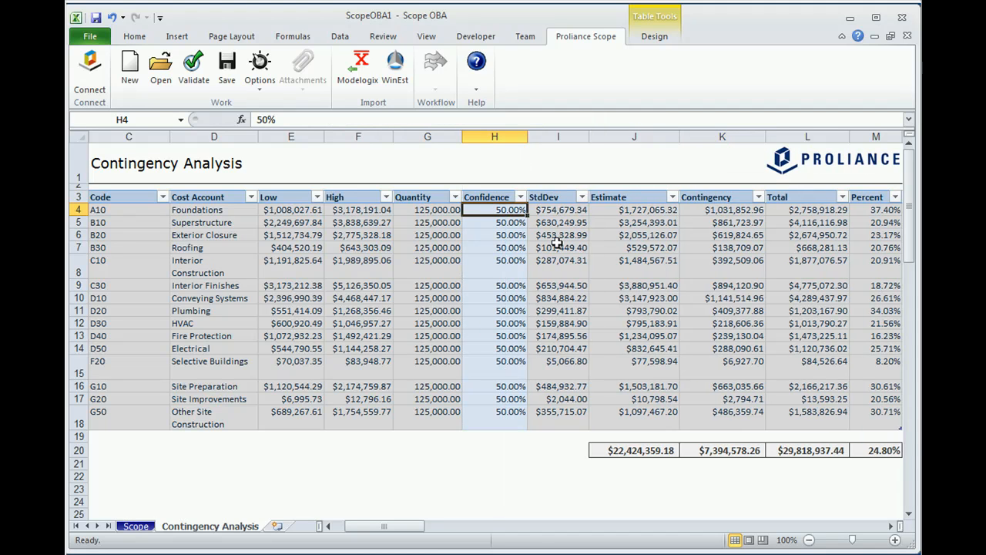
{"action": "type", "text": "5"}
{"action": "key", "text": "Return"}
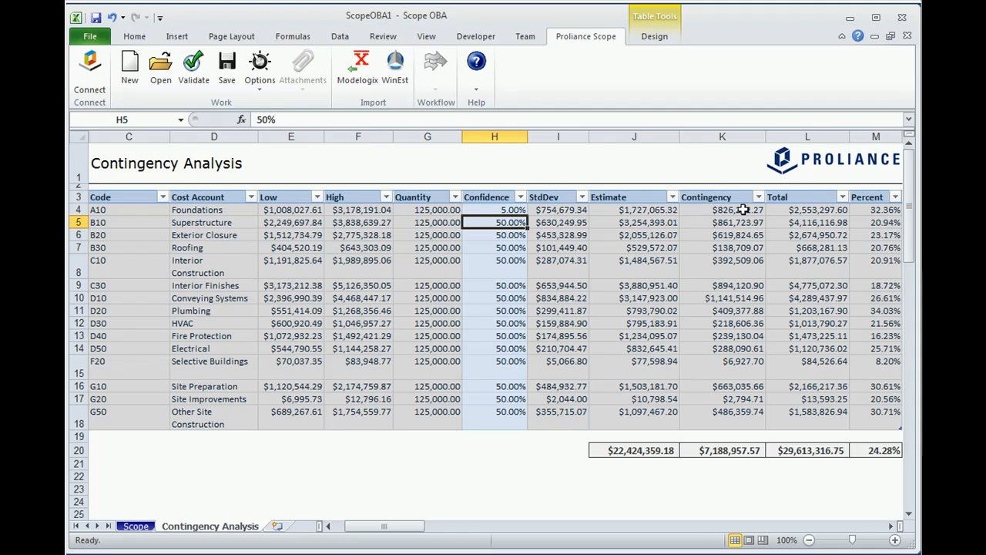
{"action": "left_click", "coordinate": [511, 210]}
{"action": "type", "text": "95"}
{"action": "key", "text": "Return"}
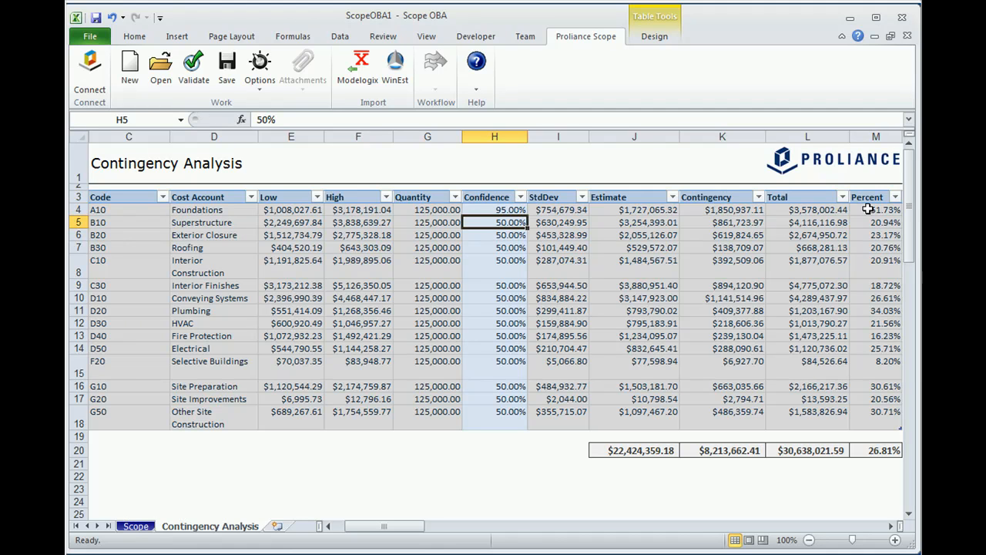
- Set the Foundations row's confidence level to 5% and save the scope document to Proliance
{"action": "left_click", "coordinate": [487, 210]}
{"action": "type", "text": "5"}
{"action": "key", "text": "Return"}
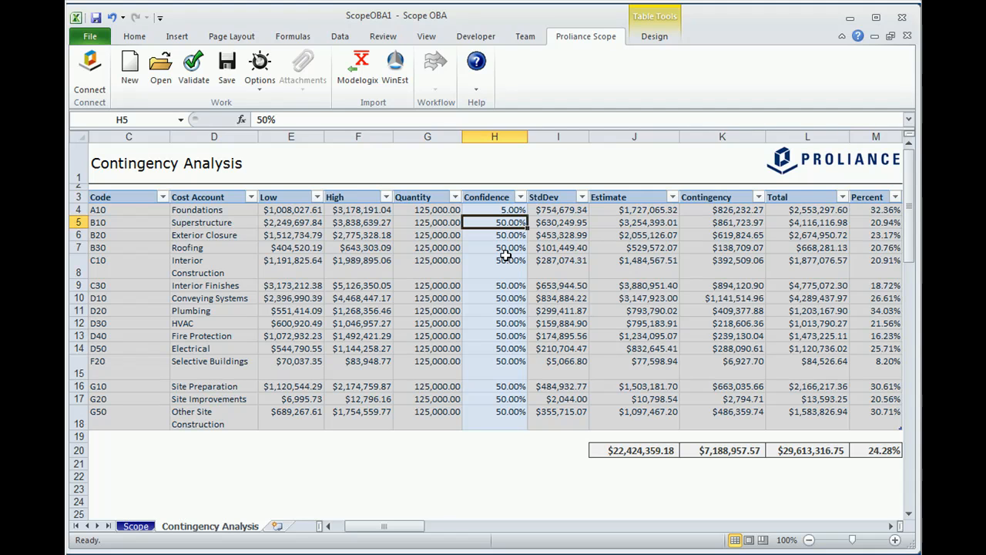
{"action": "left_click", "coordinate": [227, 65]}
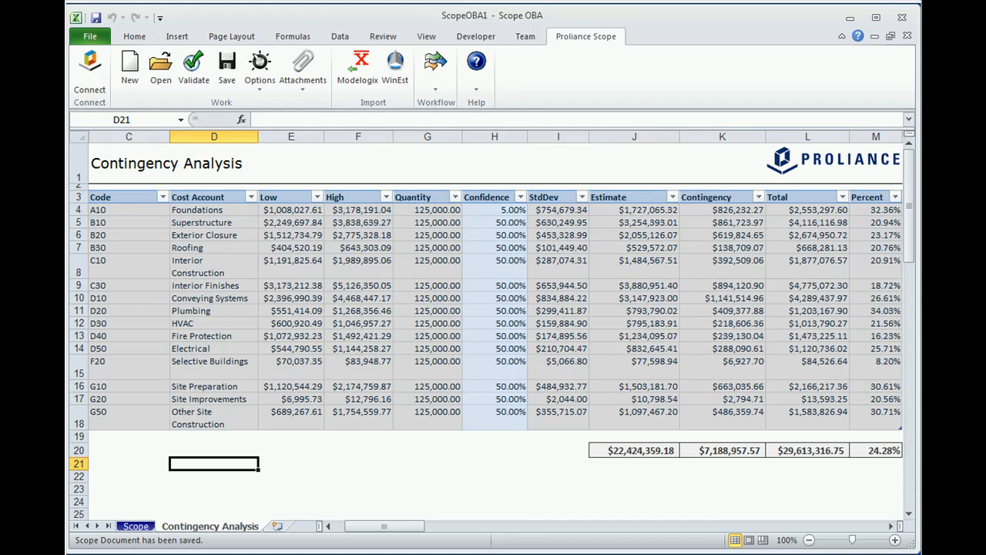
- Switch to Proliance in Internet Explorer, refresh the Scope register, and review the Conceptual Budget record's summary before closing it
{"action": "key", "text": "alt+Tab"}
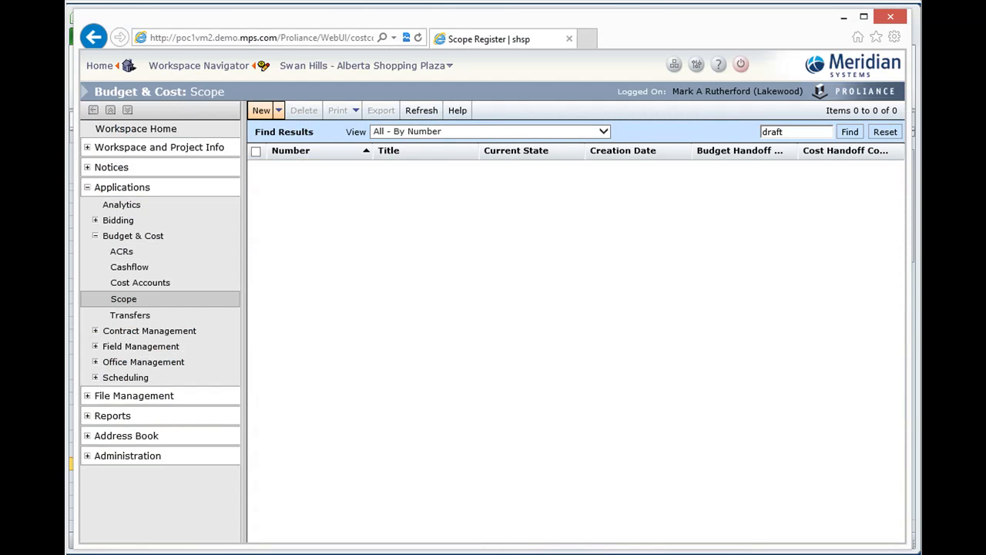
{"action": "left_click", "coordinate": [423, 115]}
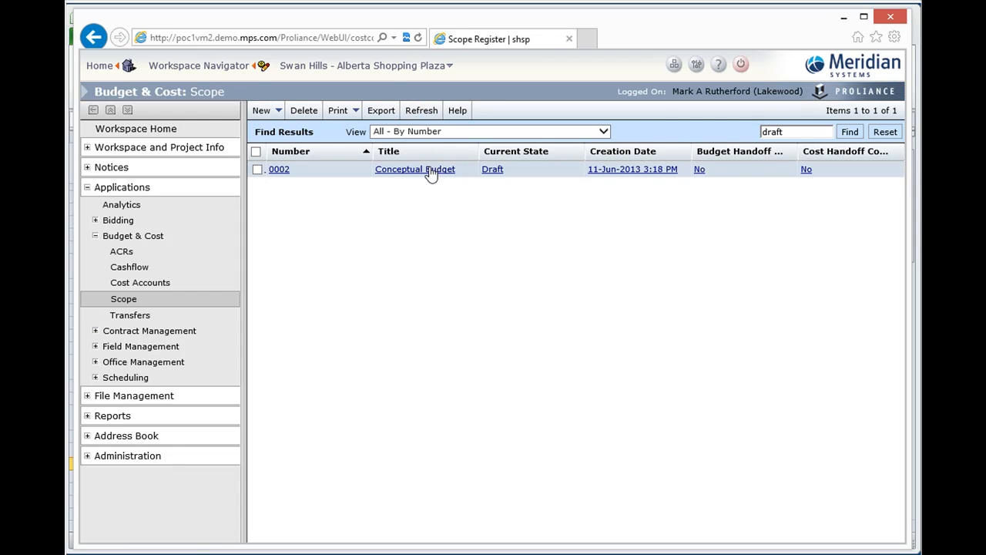
{"action": "left_click", "coordinate": [432, 171]}
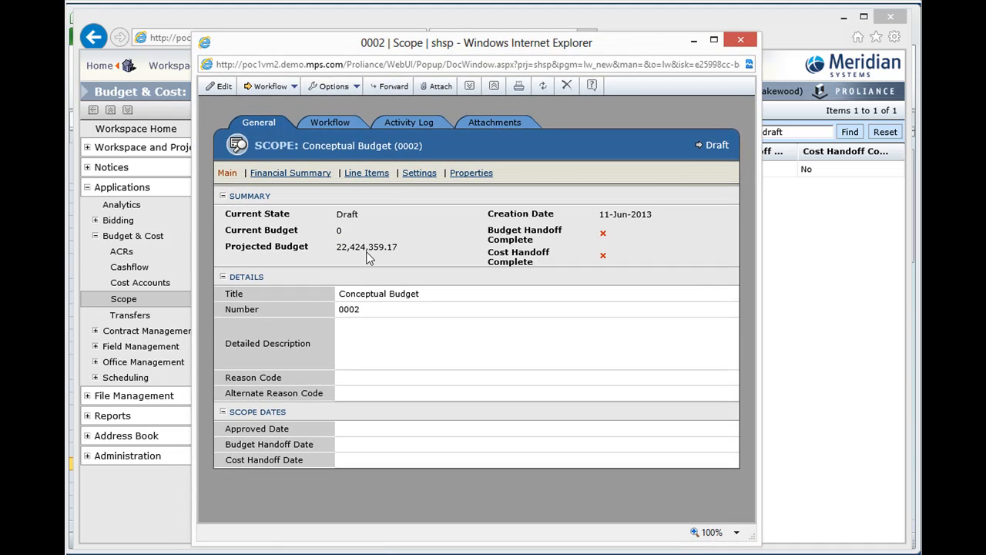
{"action": "left_click", "coordinate": [753, 43]}
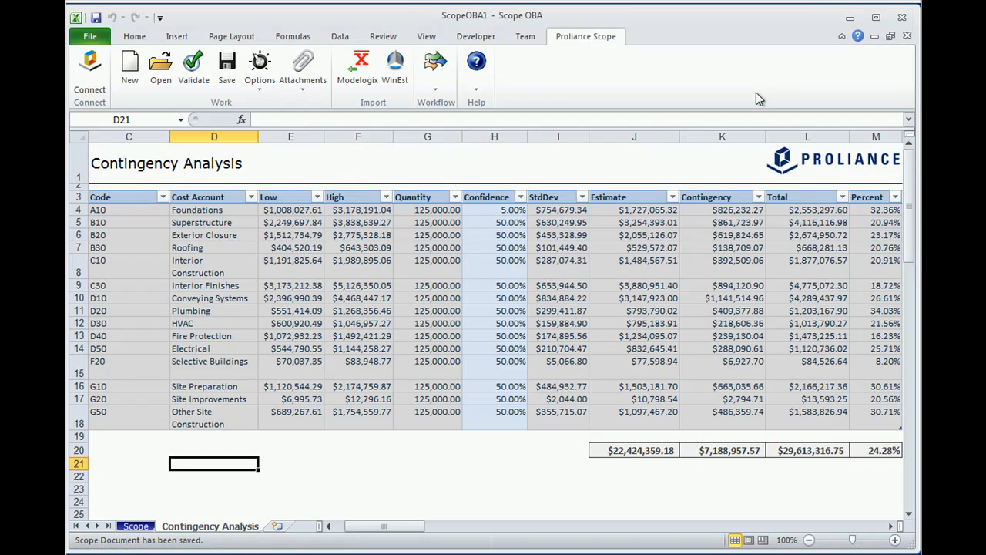
- Return to the Excel budget workbook and show its Scope sheet
{"action": "left_click", "coordinate": [844, 17]}
{"action": "left_click", "coordinate": [136, 526]}
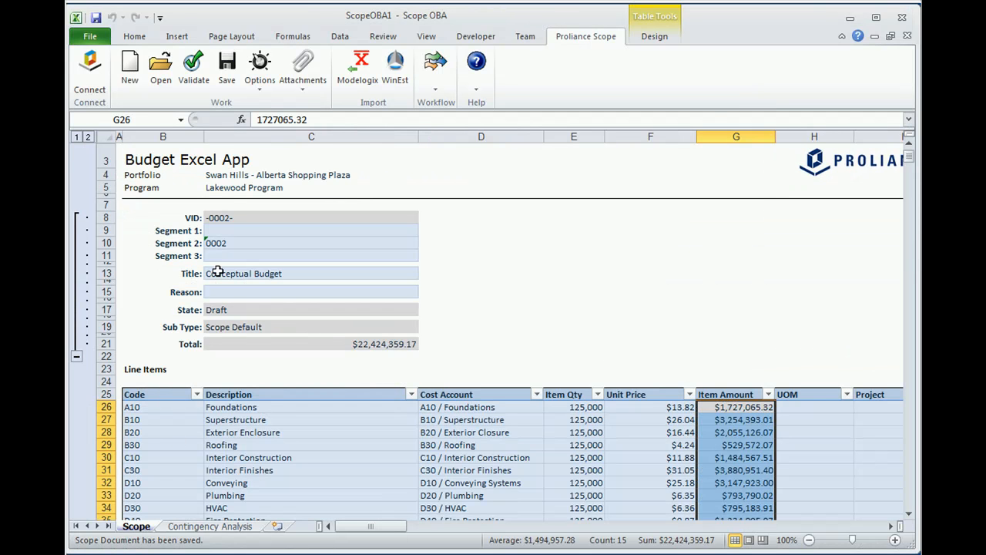